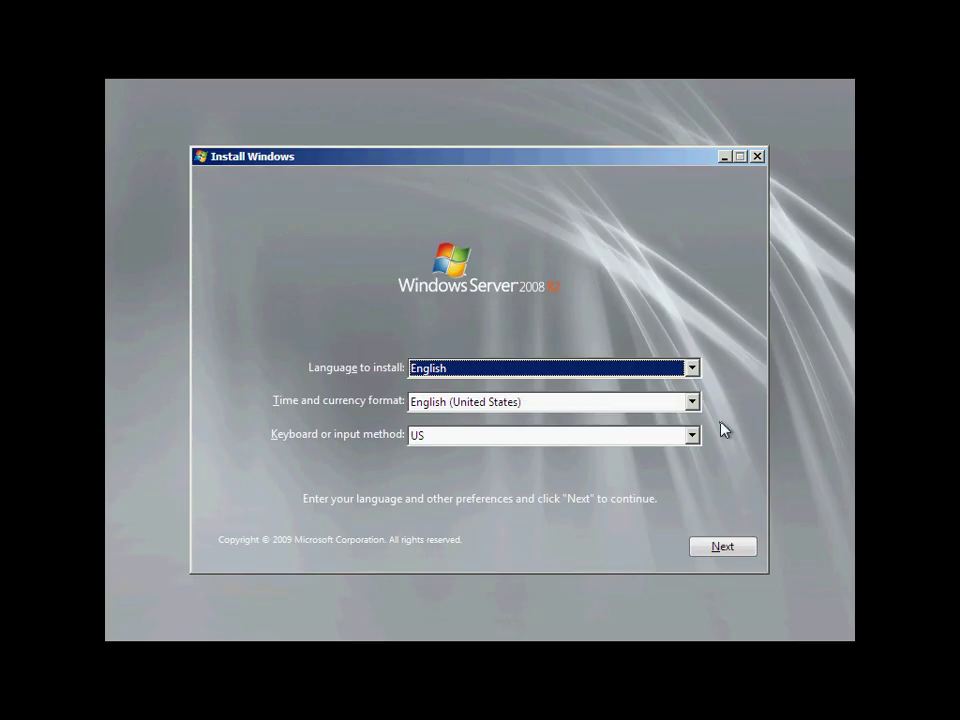
pyautogui.click(724, 548)
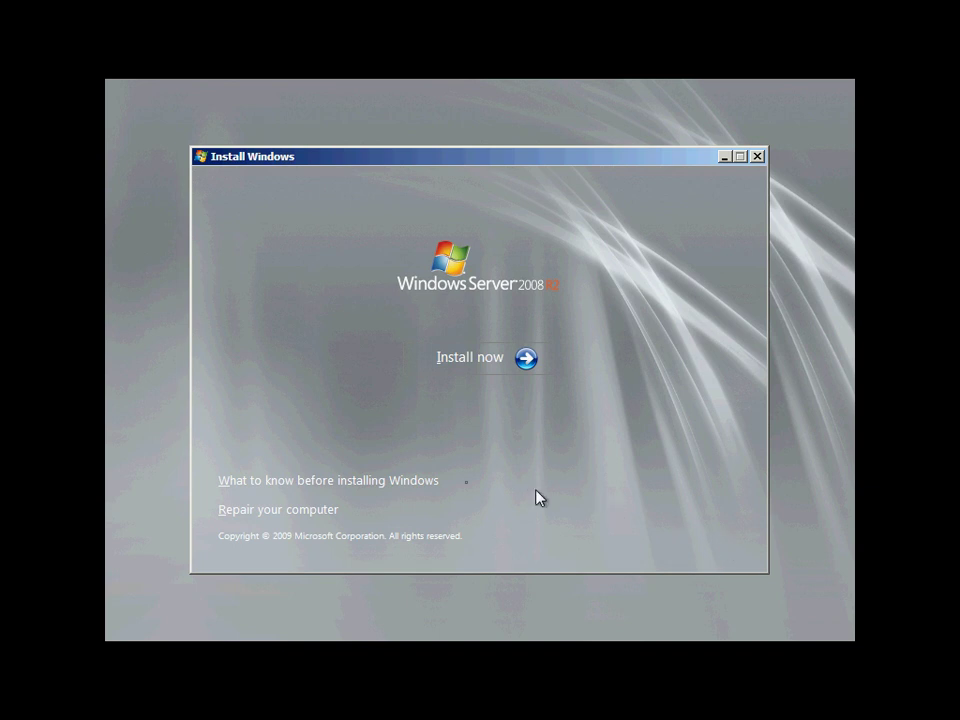
pyautogui.click(372, 483)
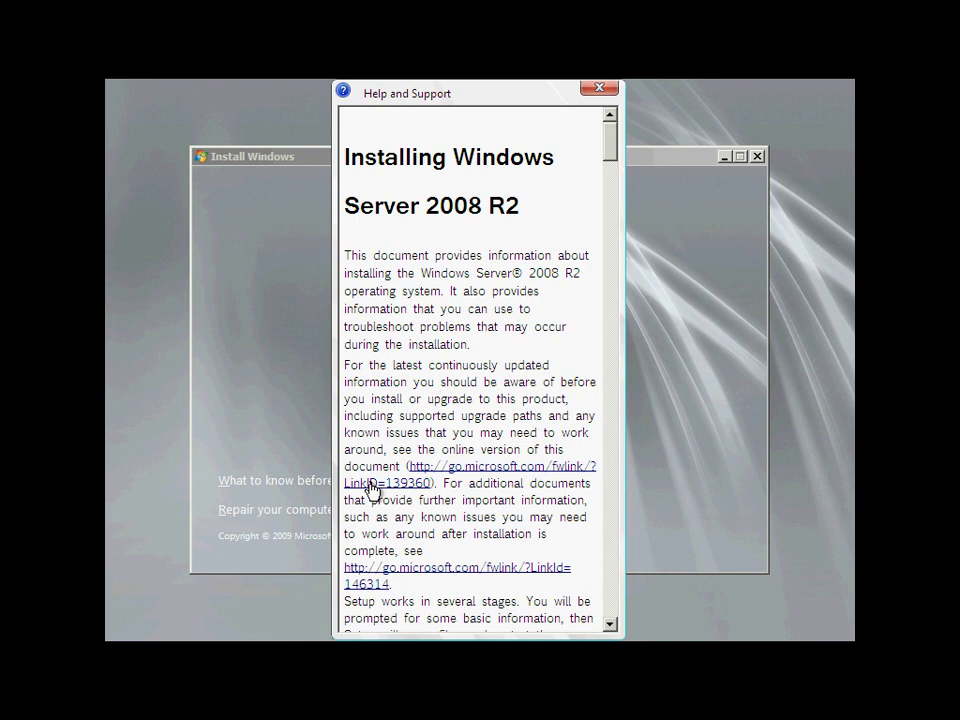
pyautogui.click(606, 92)
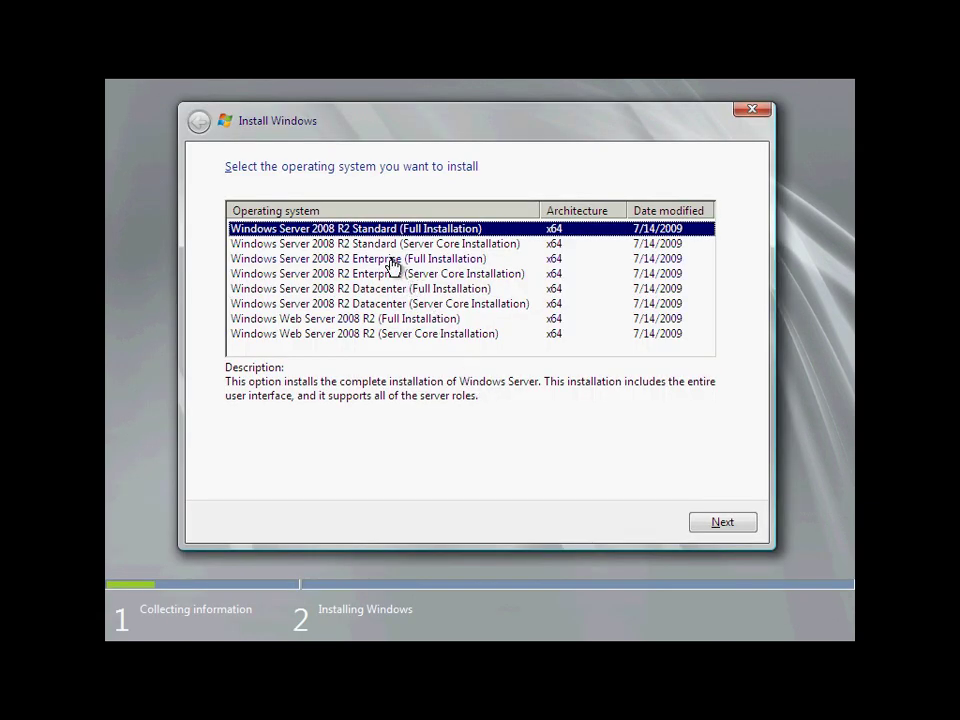
# Select Windows Server 2008 R2 Enterprise (Full Installation) as the edition to install.
pyautogui.click(392, 258)
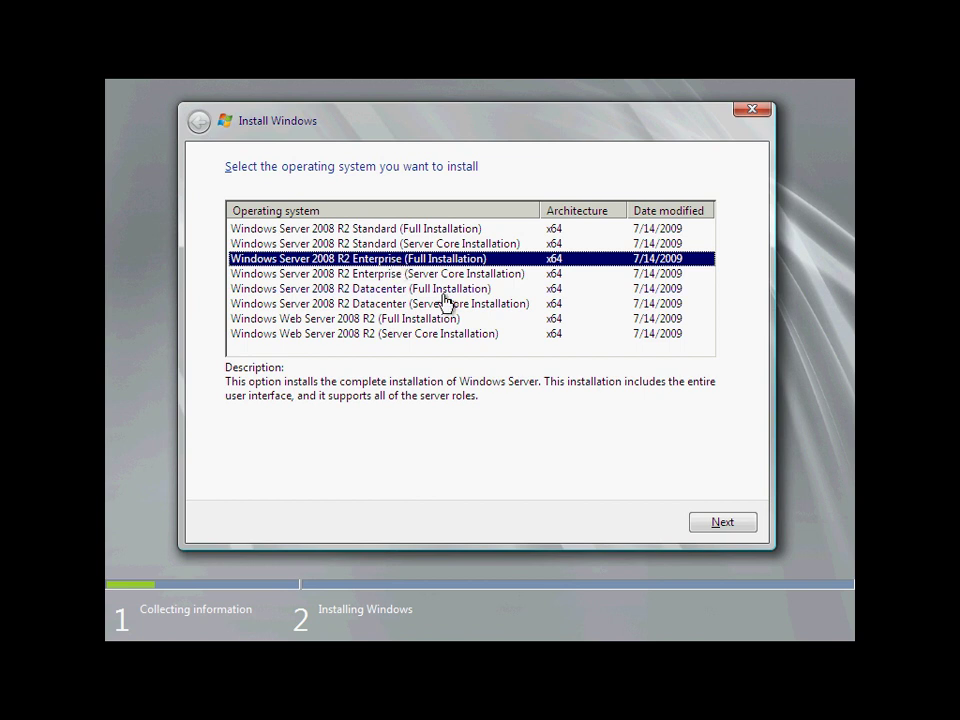
# Accept the license terms and choose the Custom (advanced) installation type.
pyautogui.click(722, 522)
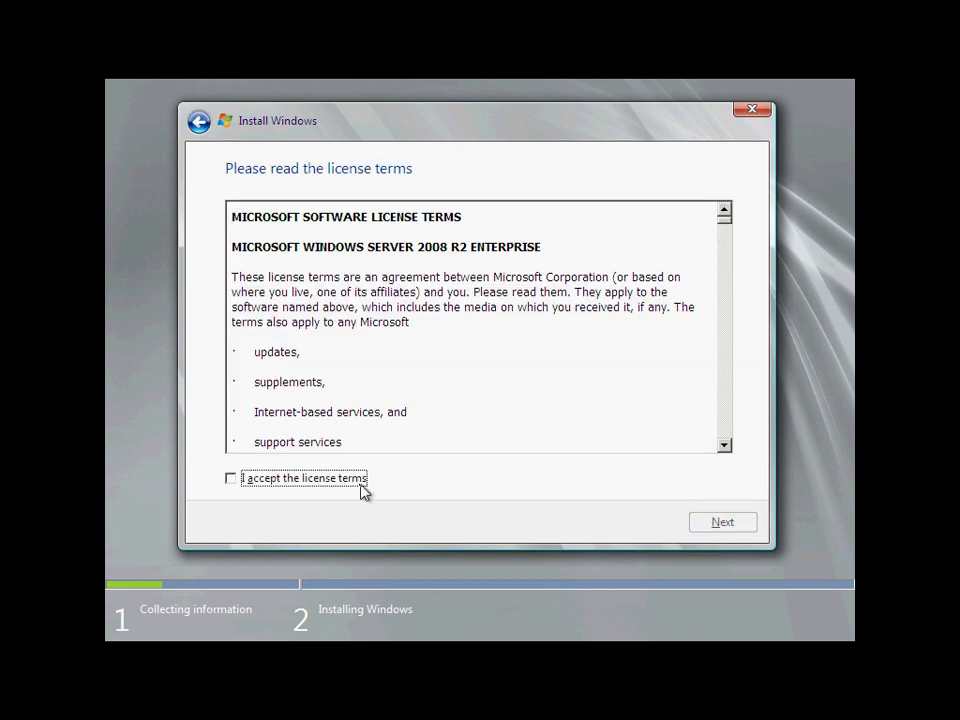
pyautogui.click(237, 482)
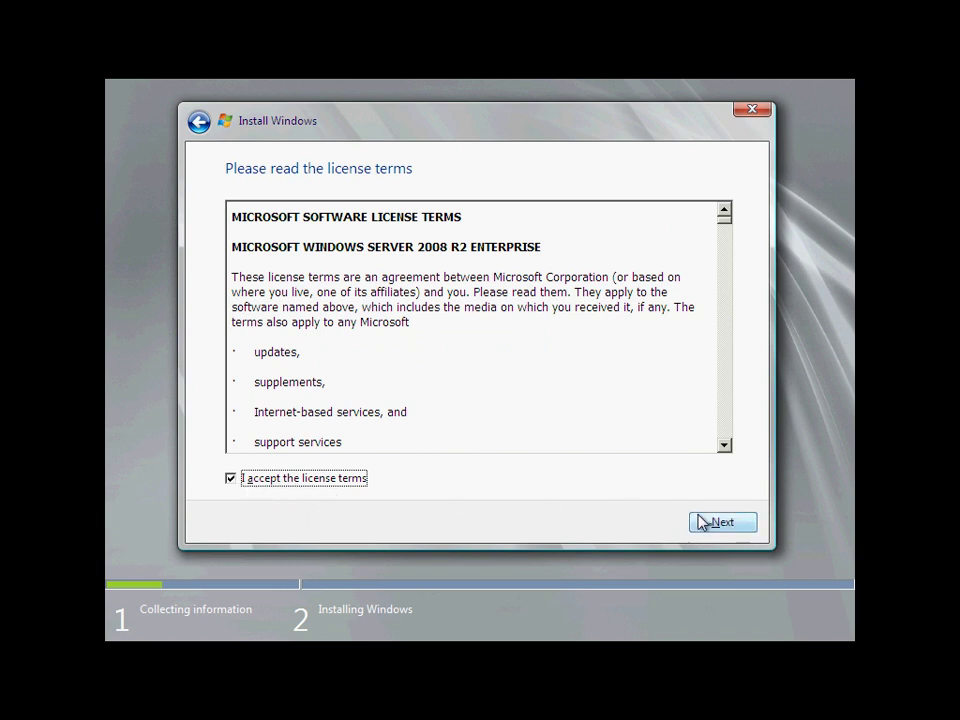
pyautogui.click(733, 530)
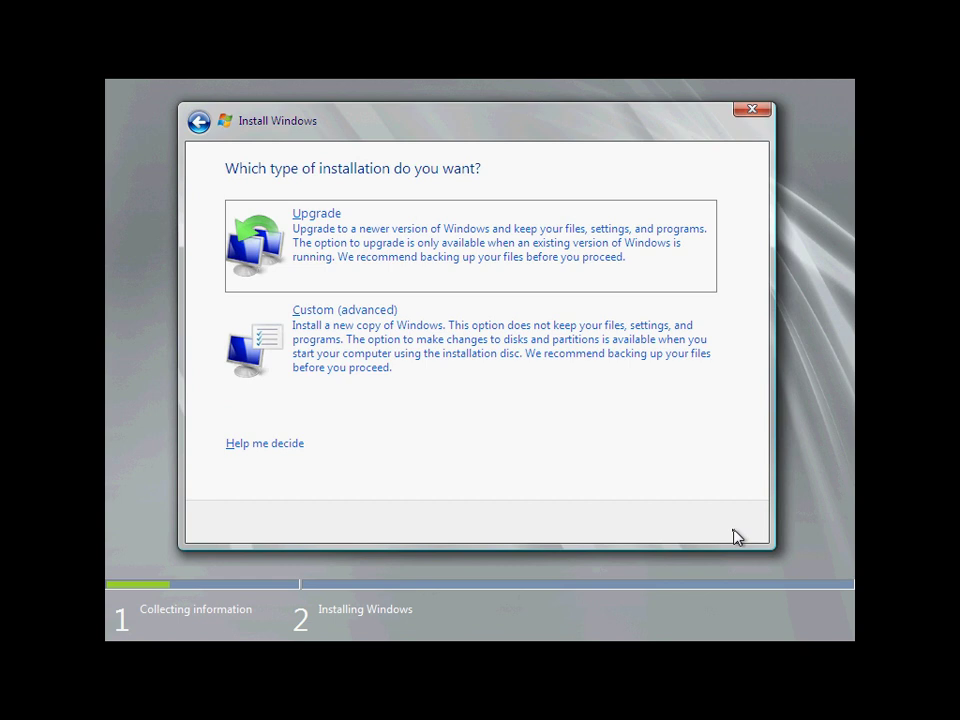
pyautogui.click(366, 347)
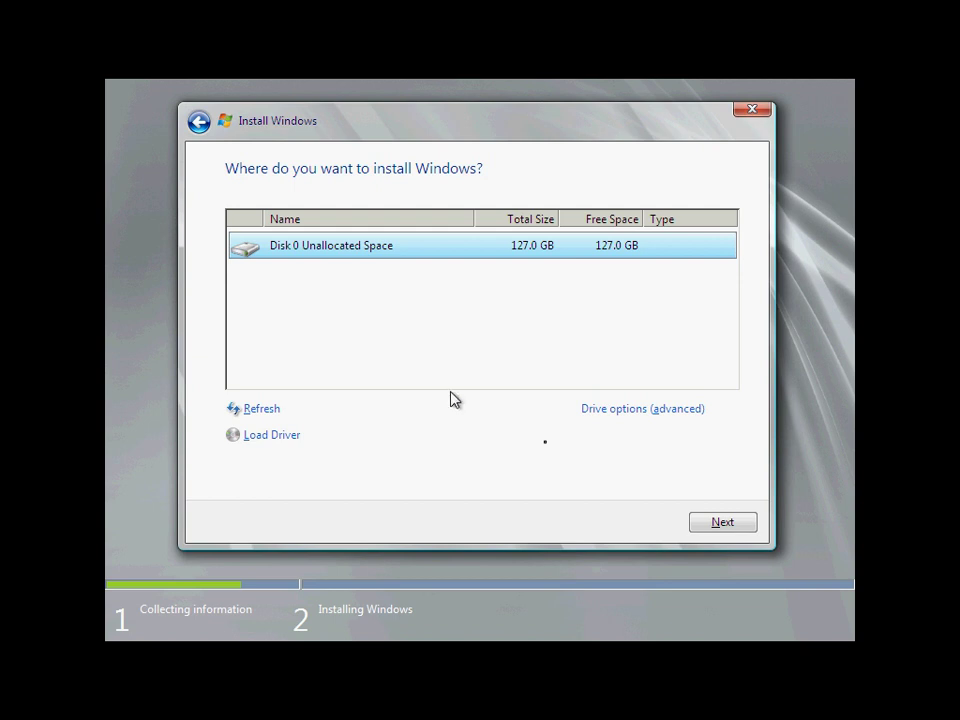
# Install Windows onto Disk 0's 127.0 GB of unallocated space.
pyautogui.click(744, 526)
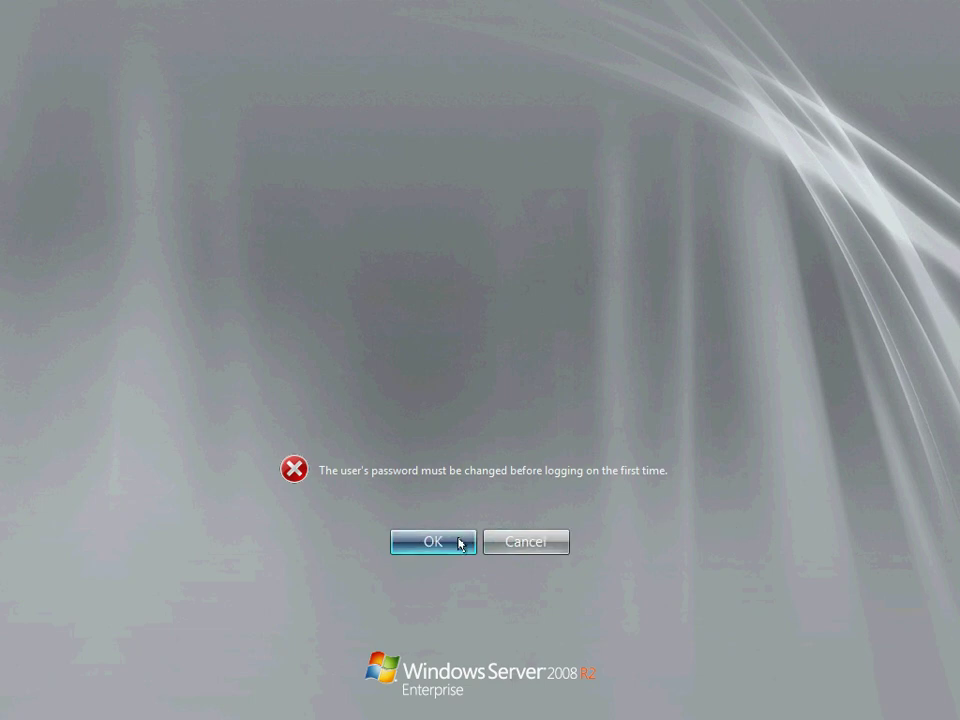
# Set a new Administrator password, entering it twice, and sign in.
pyautogui.click(450, 543)
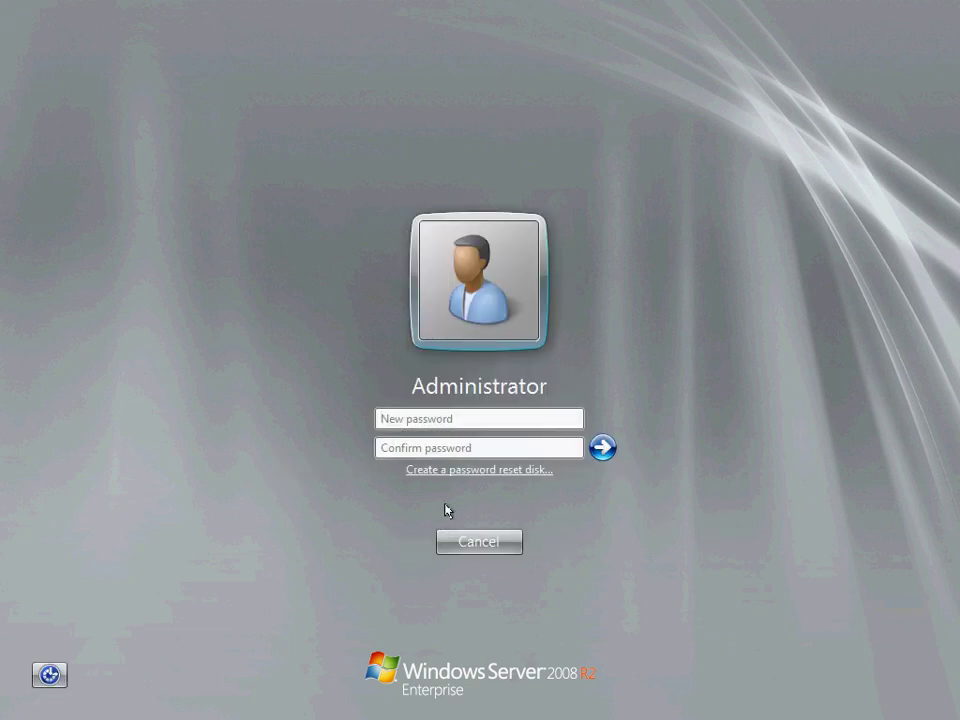
pyautogui.write('P@ssw0rd1')
pyautogui.press('Tab')
pyautogui.write('P@ssw0rd')
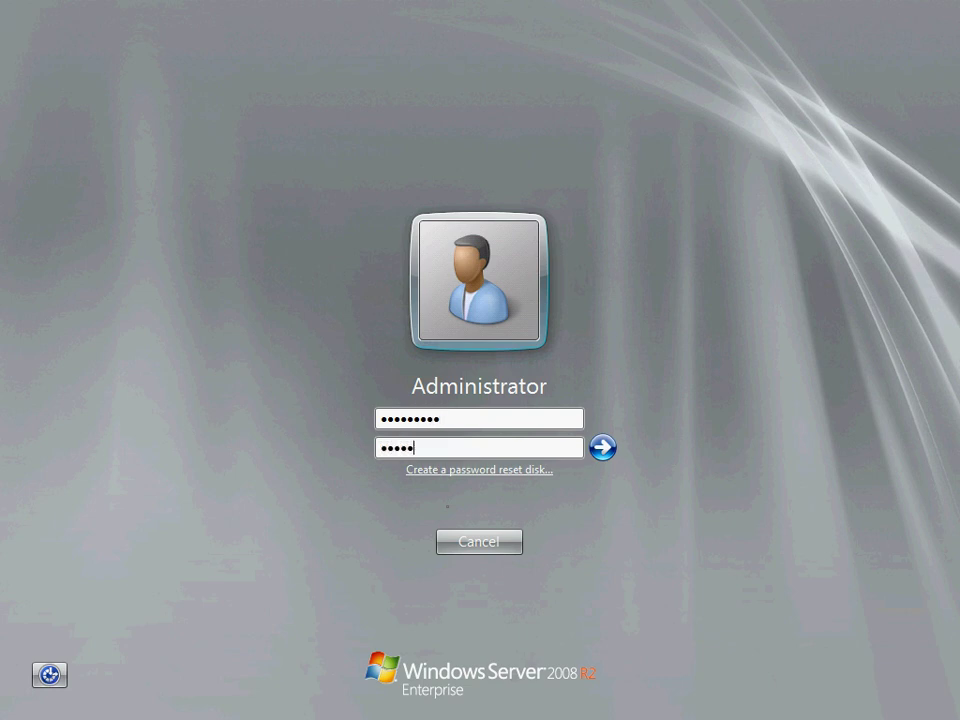
pyautogui.write('1')
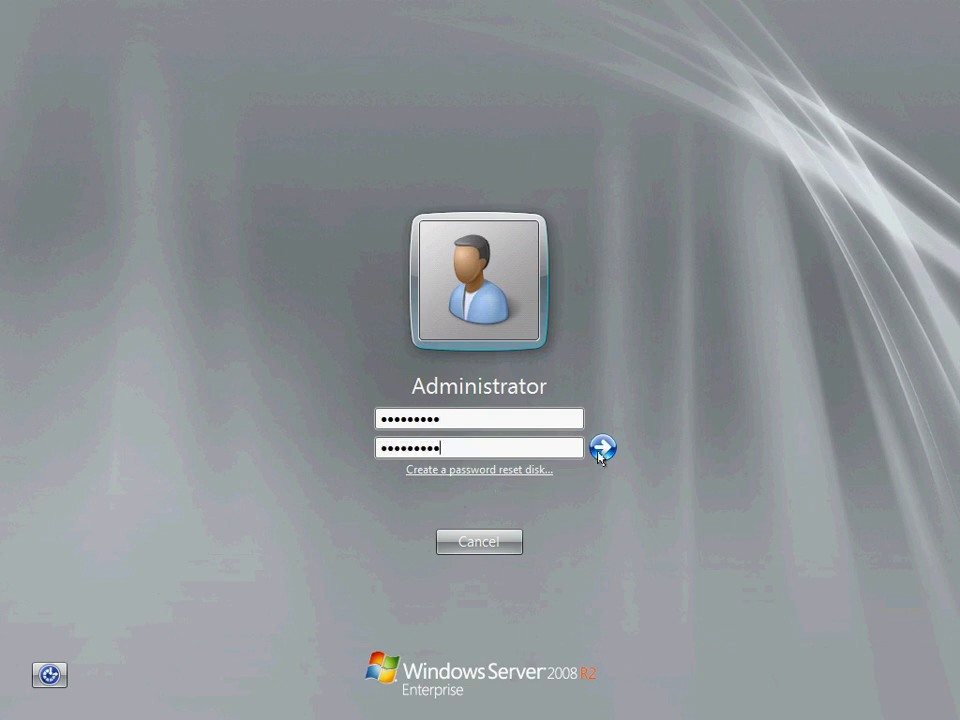
pyautogui.click(602, 447)
pyautogui.click(507, 540)
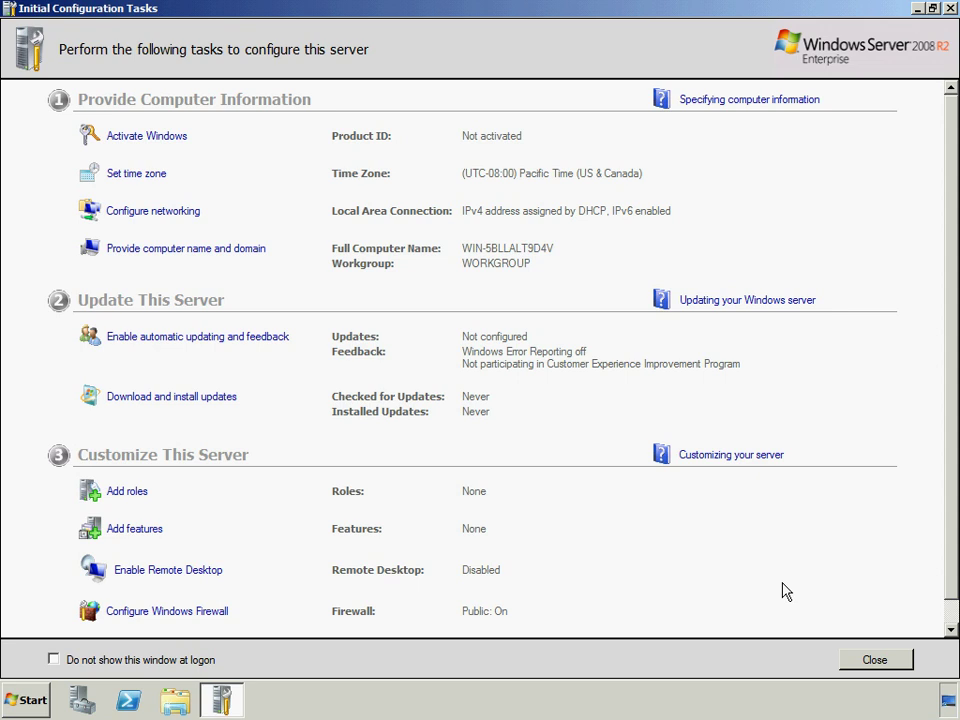
# Open the Internet Protocol Version 4 (TCP/IPv4) properties of Local Area Connection.
pyautogui.click(172, 213)
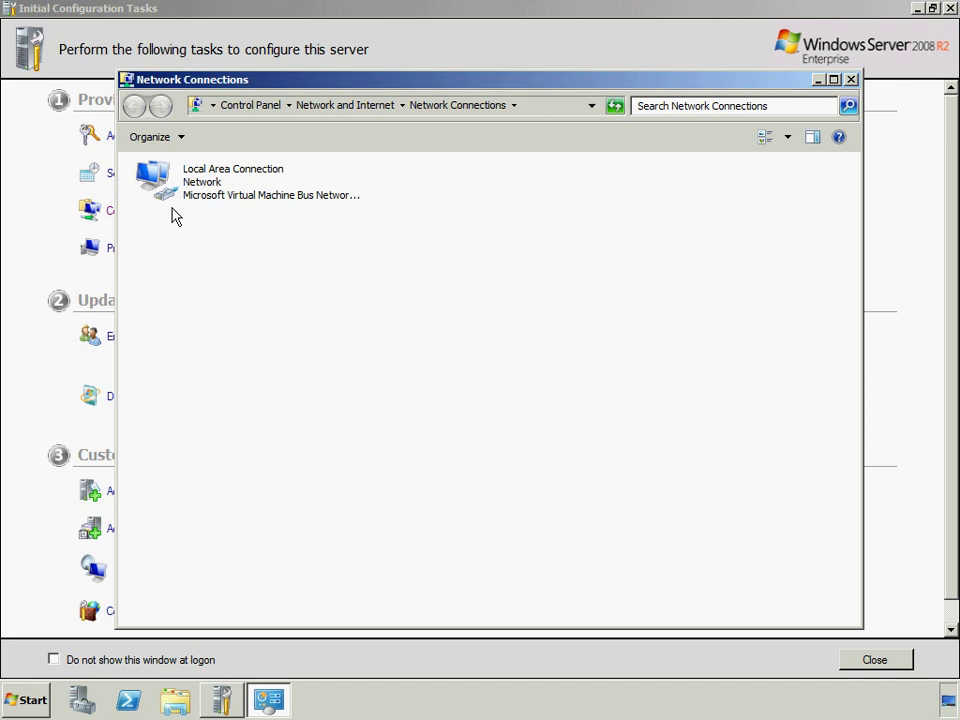
pyautogui.rightClick(197, 177)
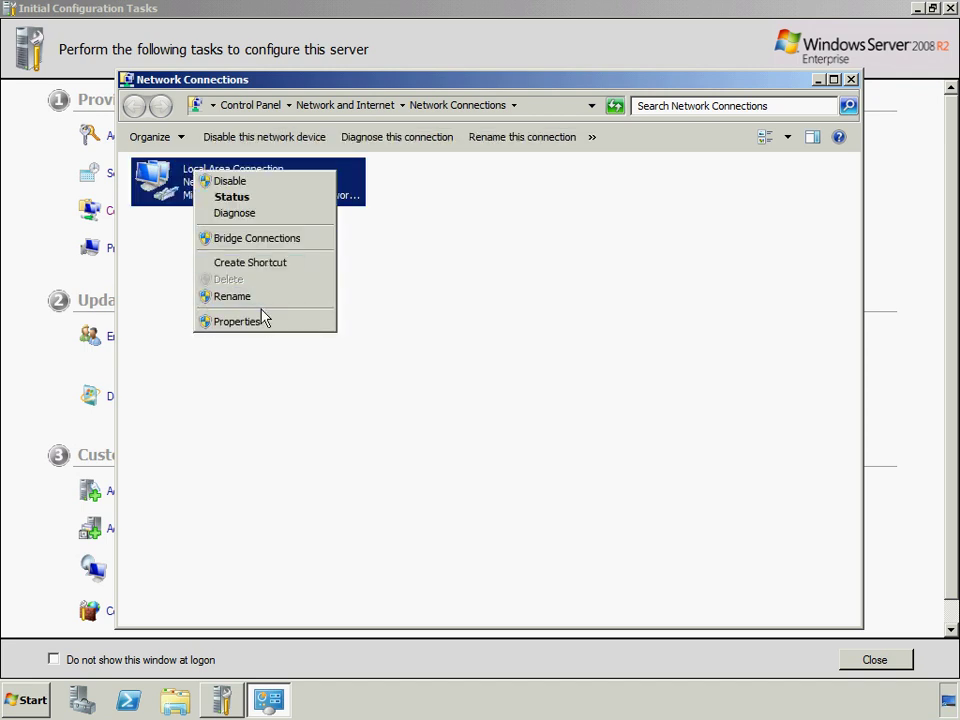
pyautogui.click(261, 321)
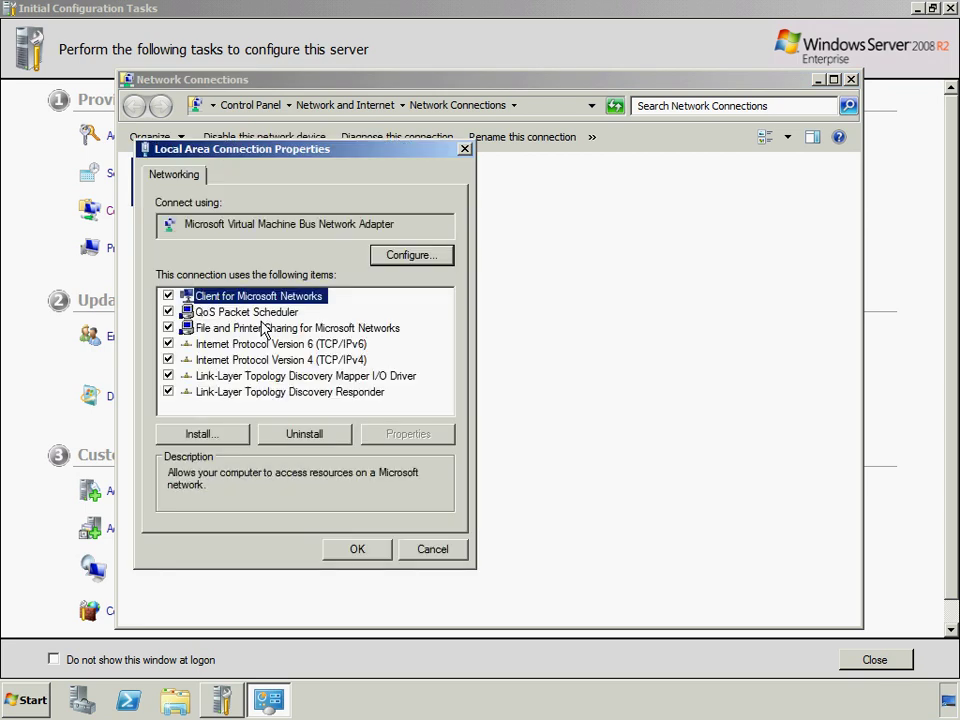
pyautogui.click(289, 360)
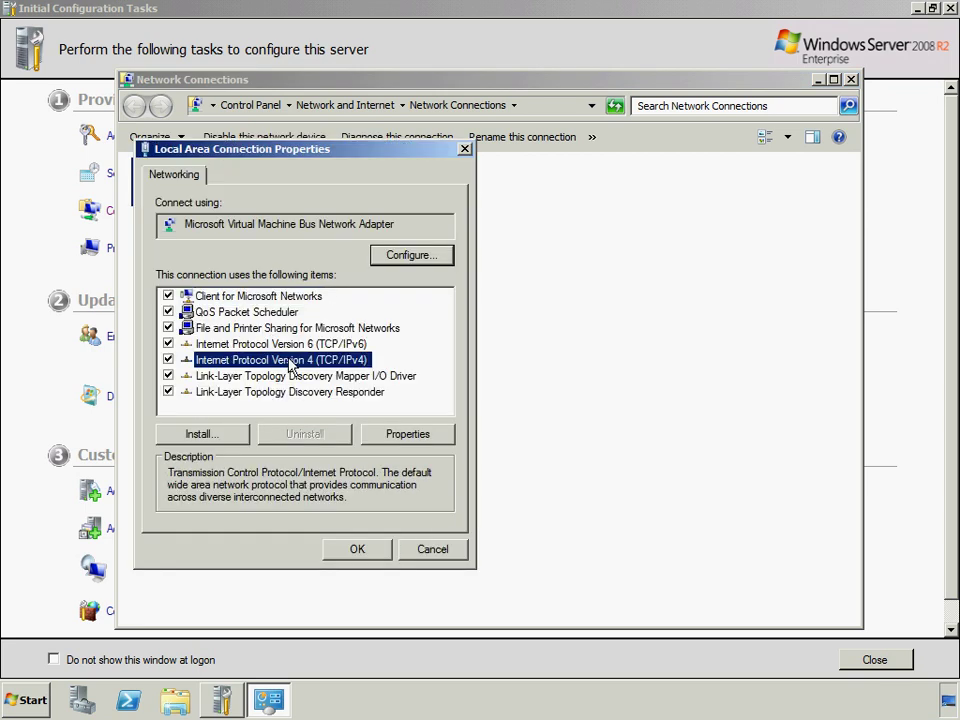
pyautogui.click(412, 437)
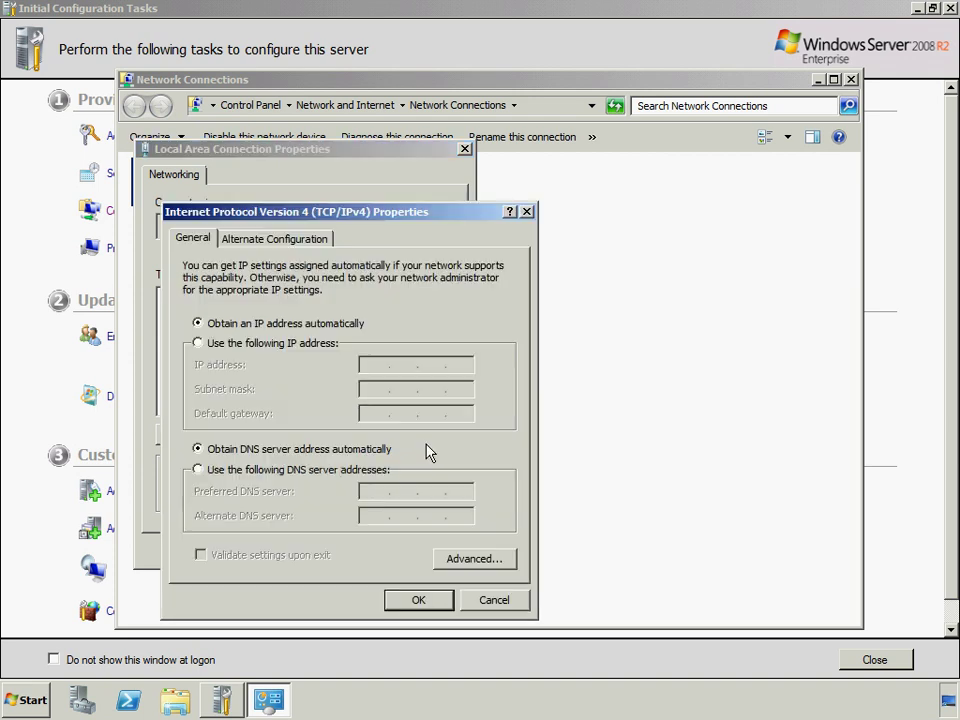
# Set static IP 192.168.0.210, mask 255.255.255.0, gateway and DNS 192.168.0.1, then close the windows.
pyautogui.click(301, 344)
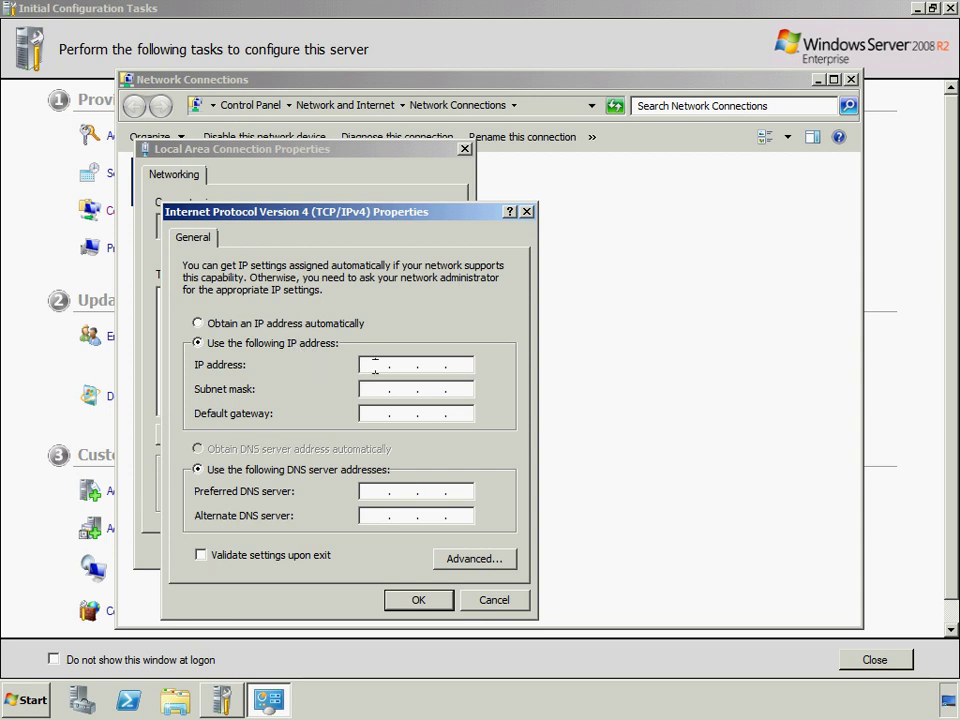
pyautogui.write('192 . 168 . 0 ')
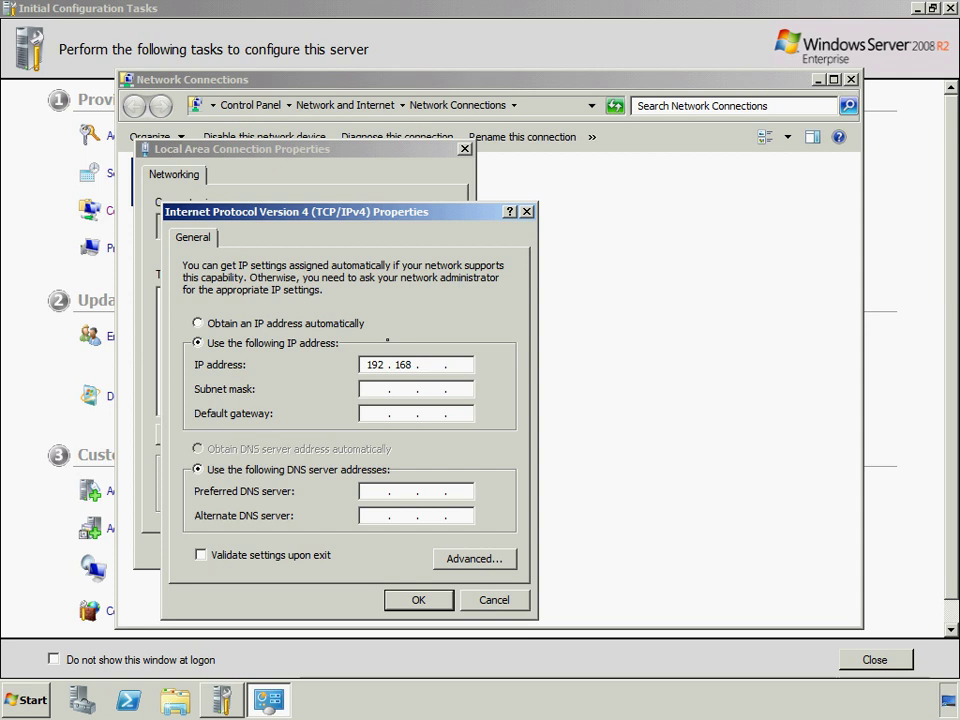
pyautogui.write('. 210')
pyautogui.press('Tab')
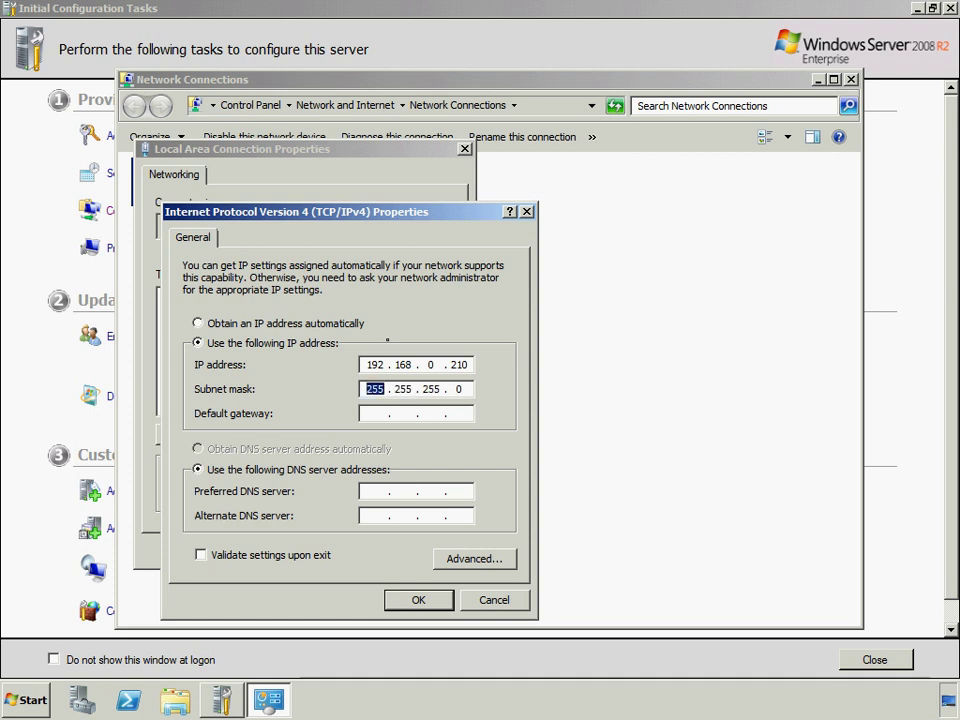
pyautogui.press('Tab')
pyautogui.write('192 . 168 . ')
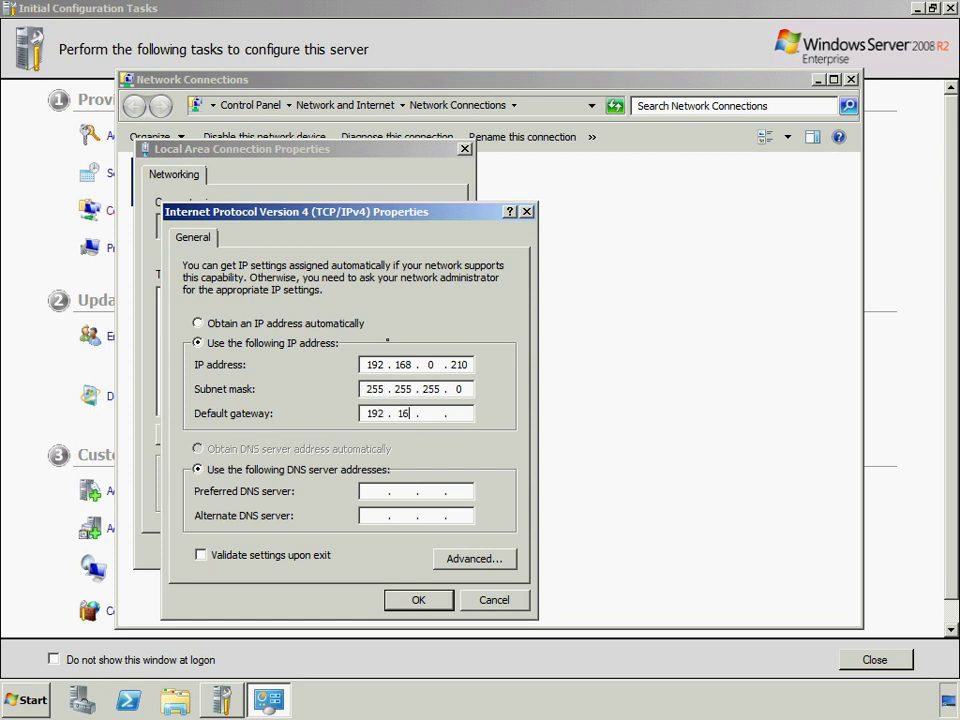
pyautogui.write('0 . 1')
pyautogui.press('Tab')
pyautogui.press('Tab')
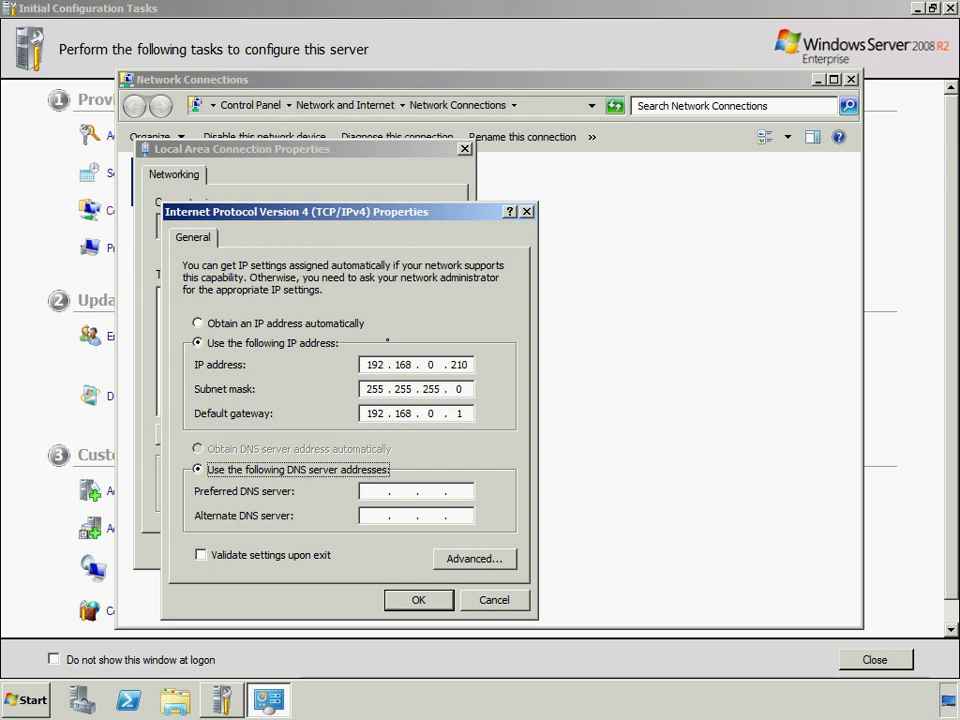
pyautogui.write('192 . 168 . ')
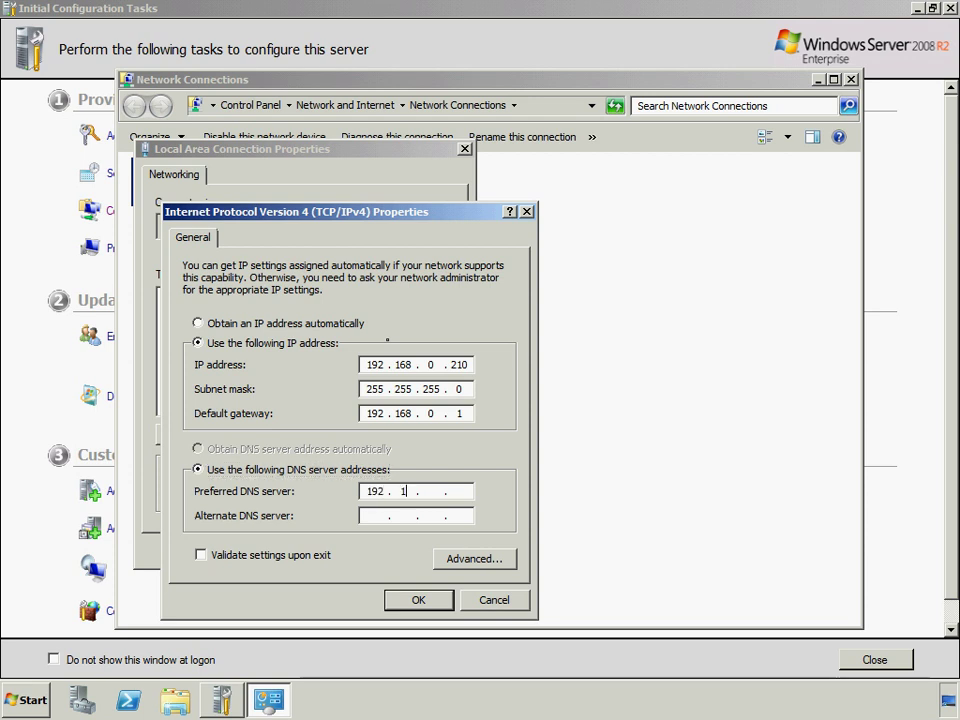
pyautogui.write('0 . 1')
pyautogui.click(435, 598)
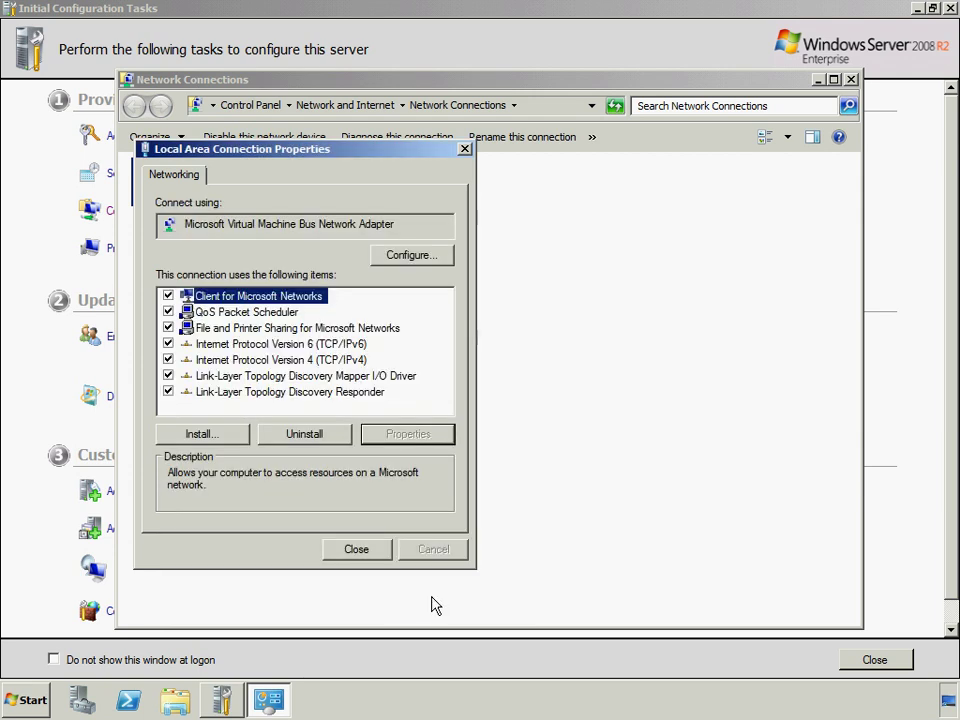
pyautogui.click(379, 553)
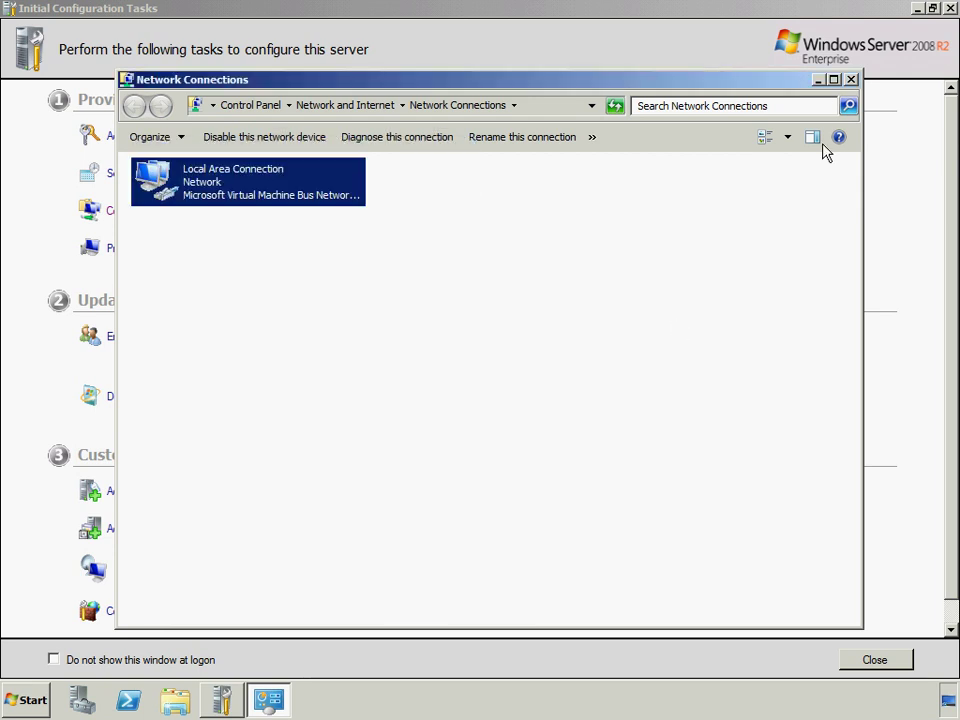
pyautogui.click(850, 79)
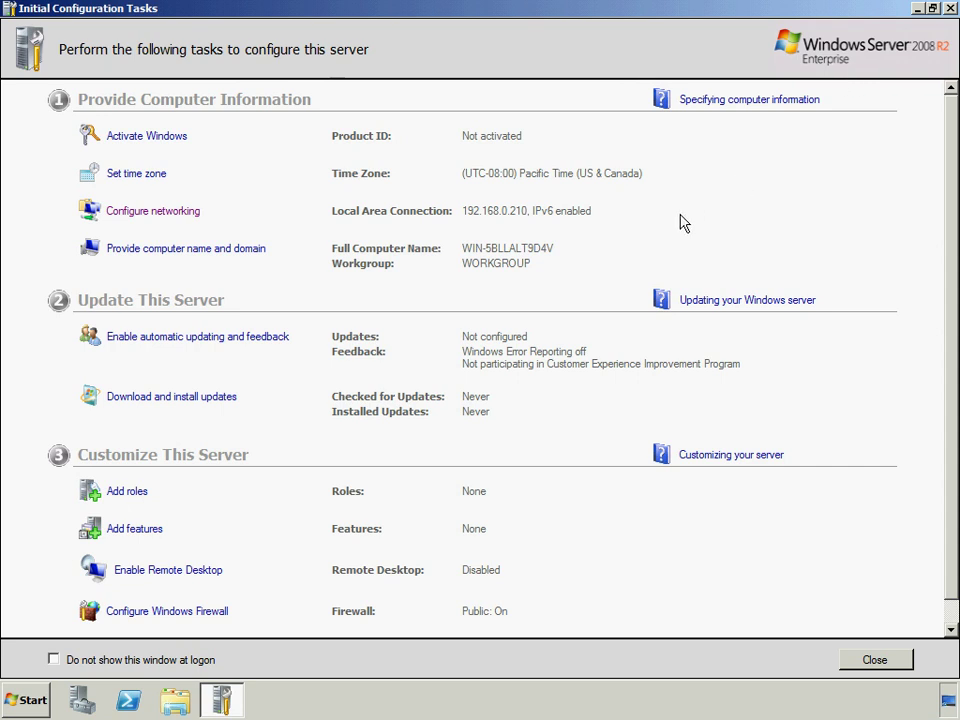
# Rename the computer to SEA-WSHV-03 and close System Properties.
pyautogui.click(180, 258)
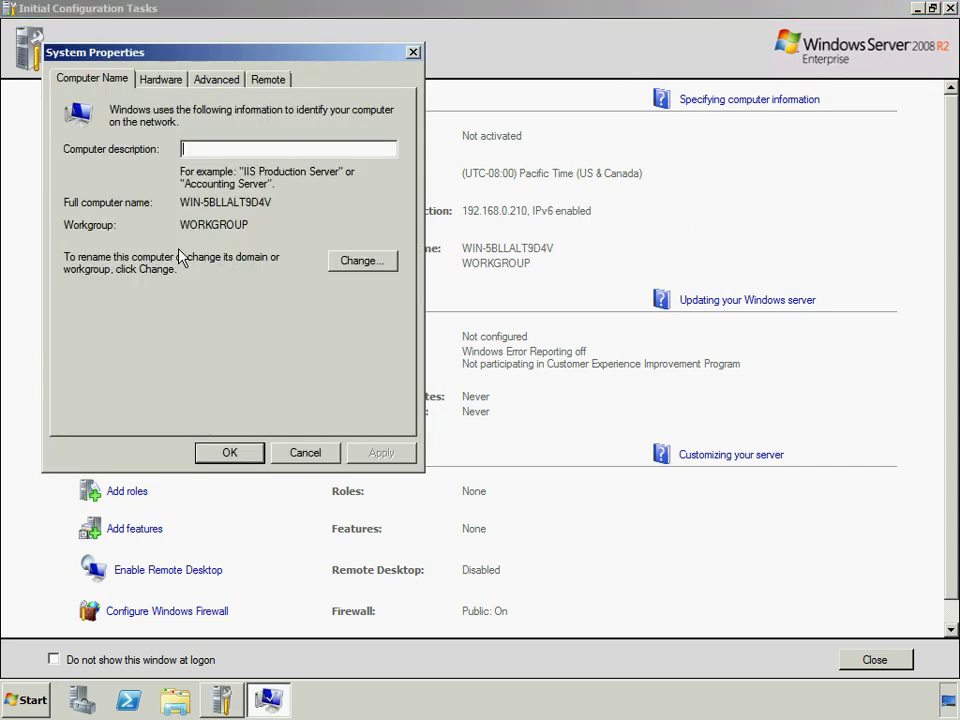
pyautogui.click(386, 268)
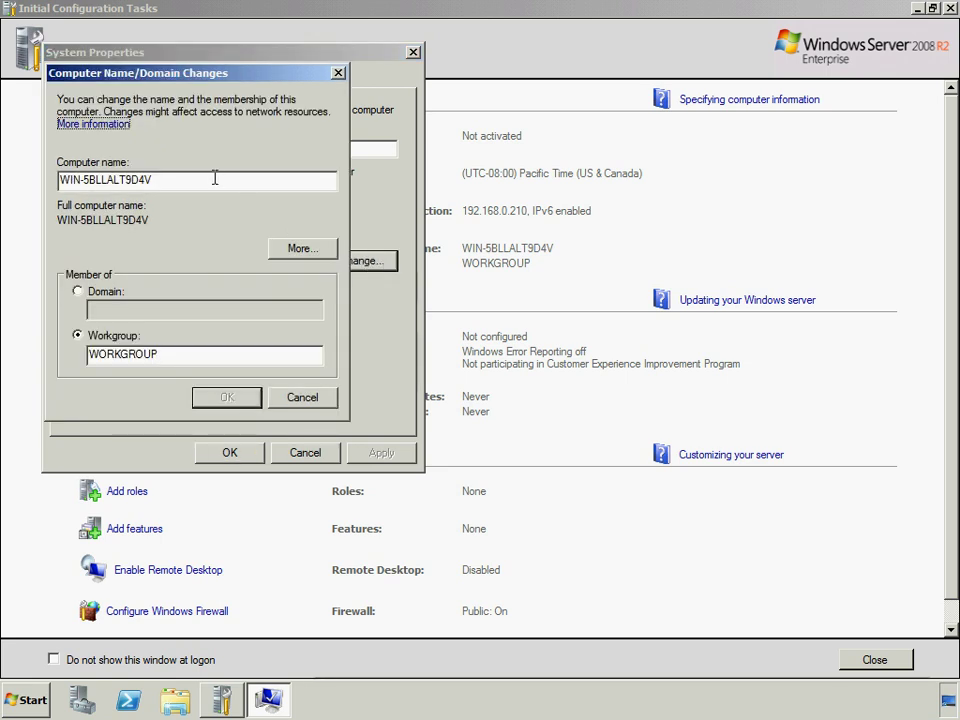
pyautogui.moveTo(214, 178); pyautogui.dragTo(60, 177)
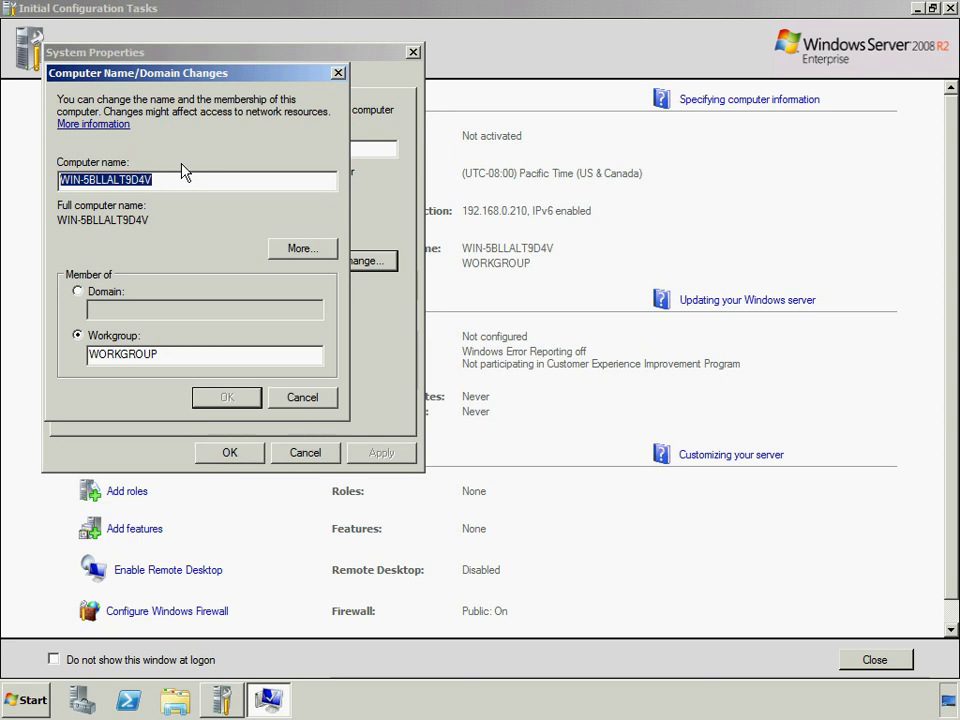
pyautogui.write('SEA-')
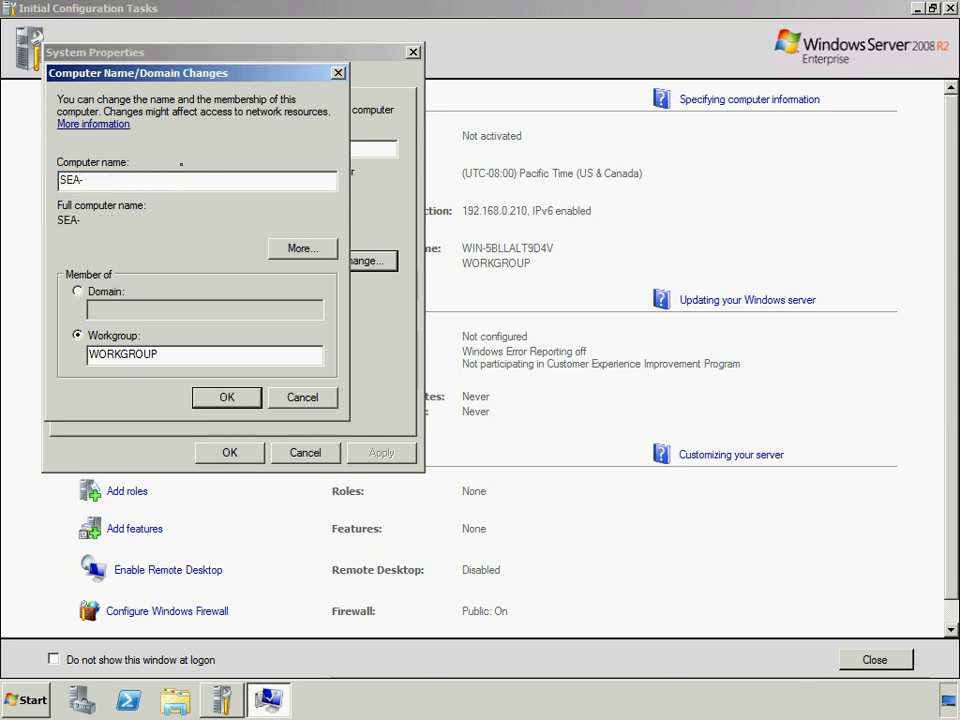
pyautogui.write('WSHV-03')
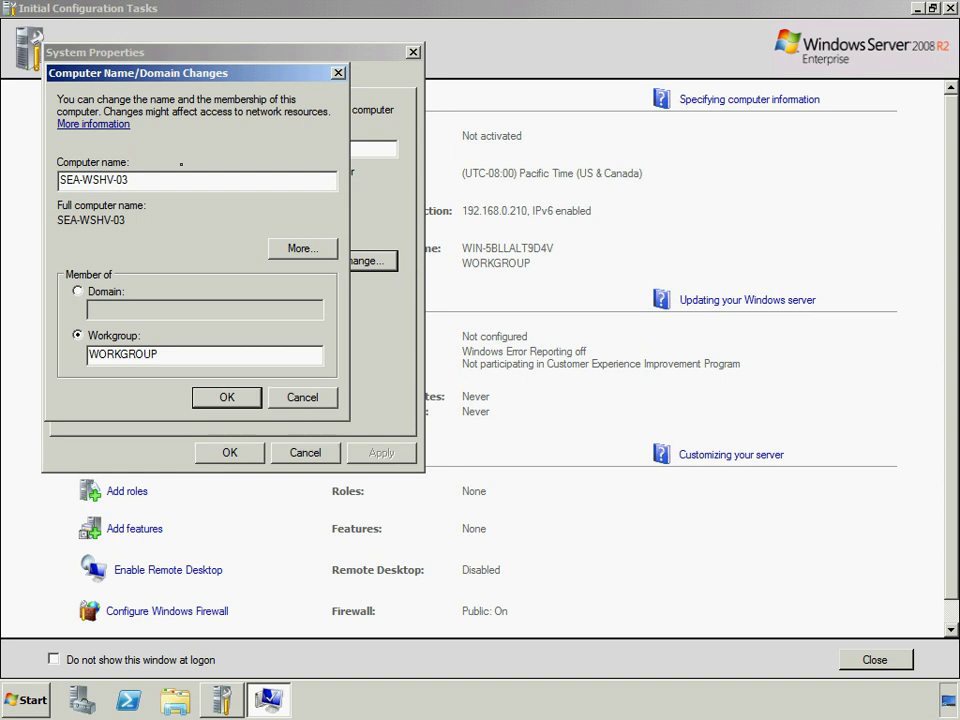
pyautogui.click(225, 395)
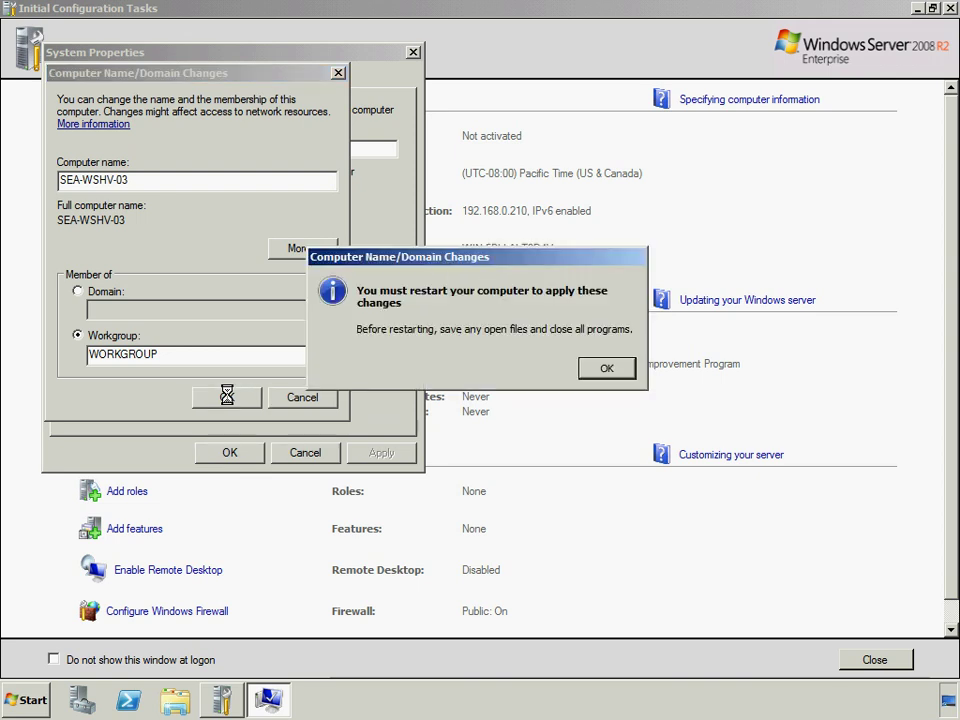
pyautogui.click(609, 369)
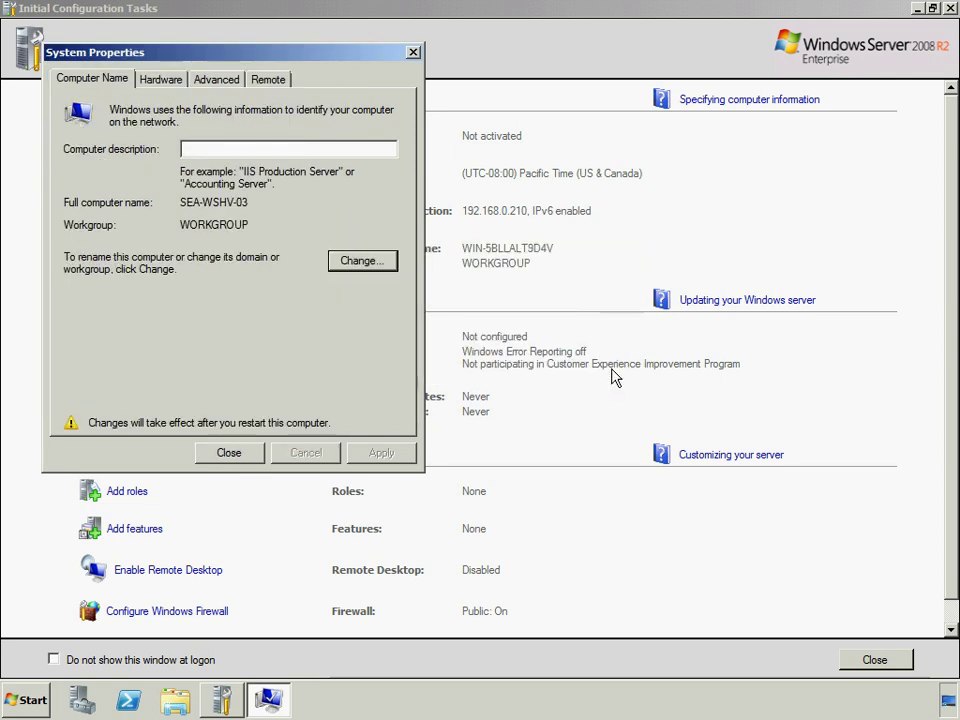
pyautogui.click(229, 453)
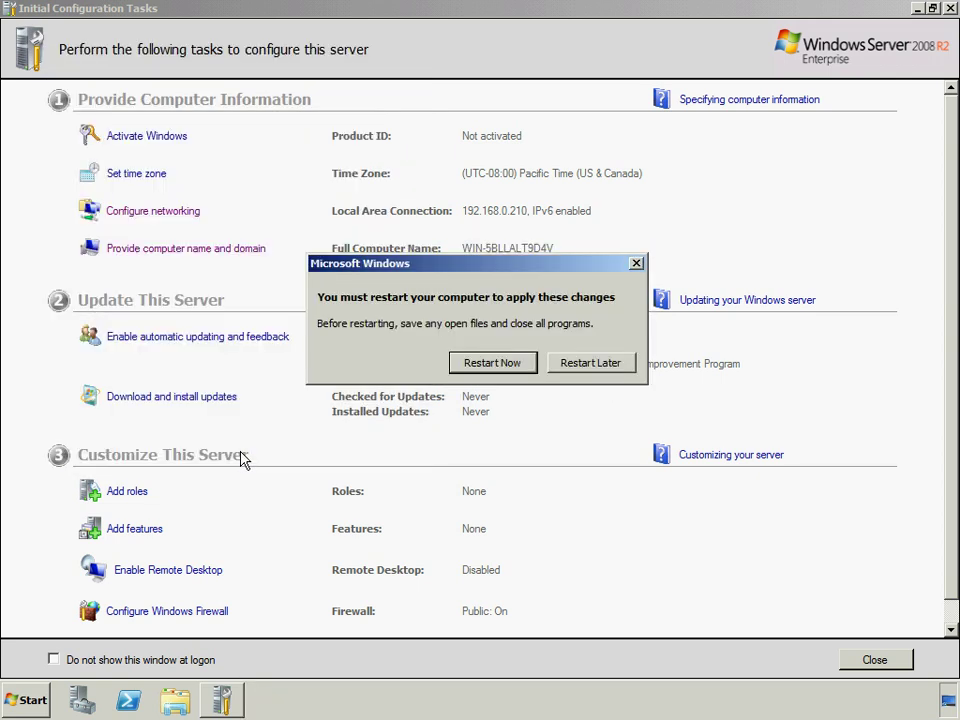
# Restart the server, then launch the Add Roles Wizard from Roles in Server Manager.
pyautogui.click(515, 366)
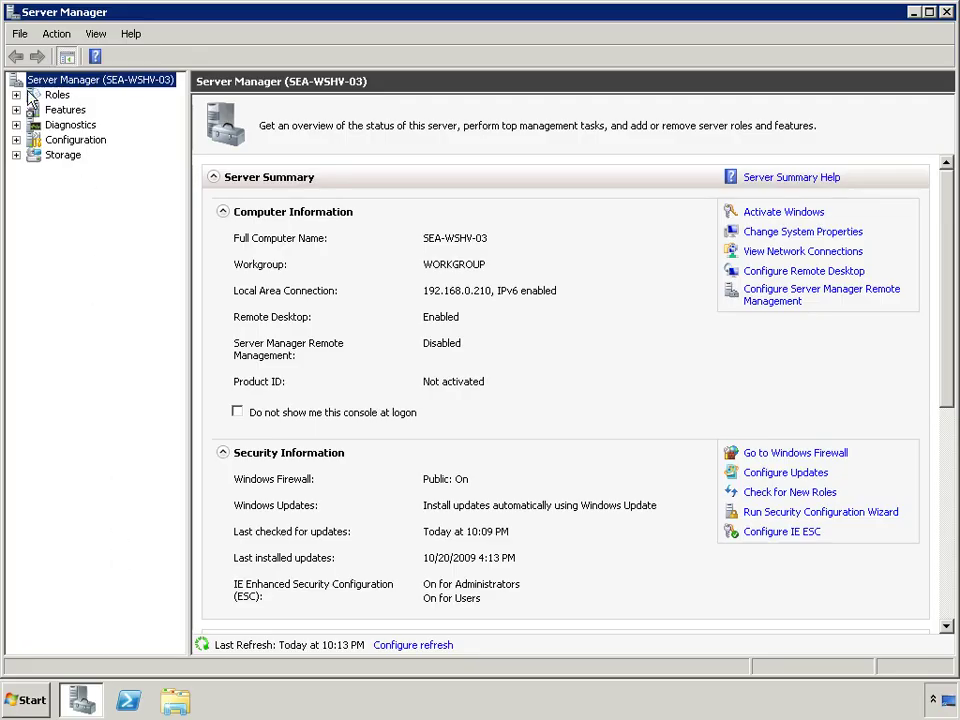
pyautogui.click(45, 95)
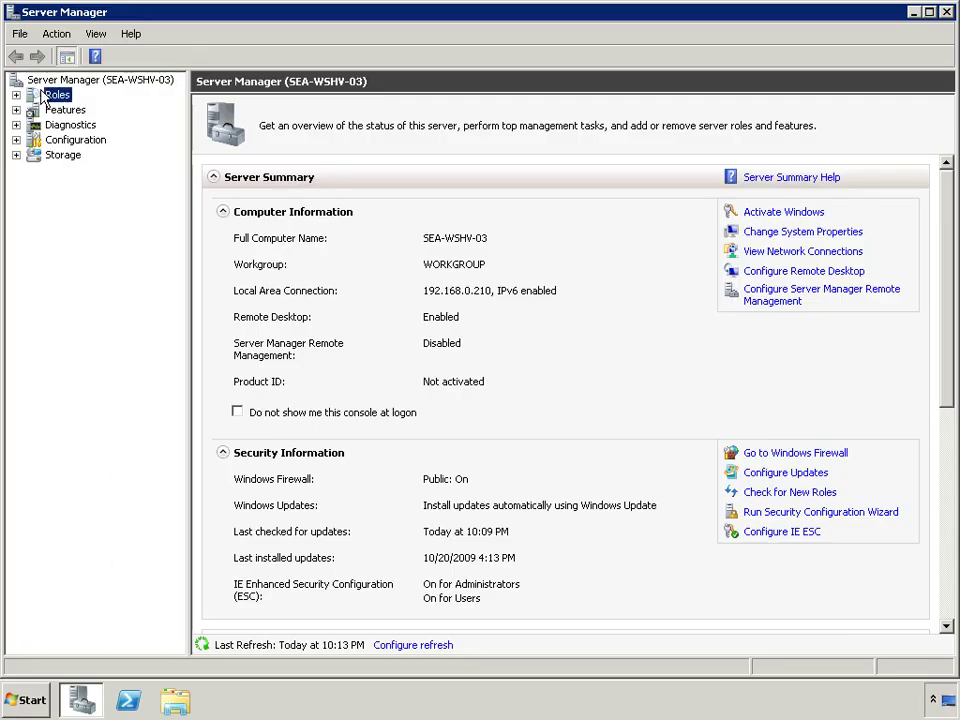
pyautogui.rightClick(42, 95)
pyautogui.click(70, 100)
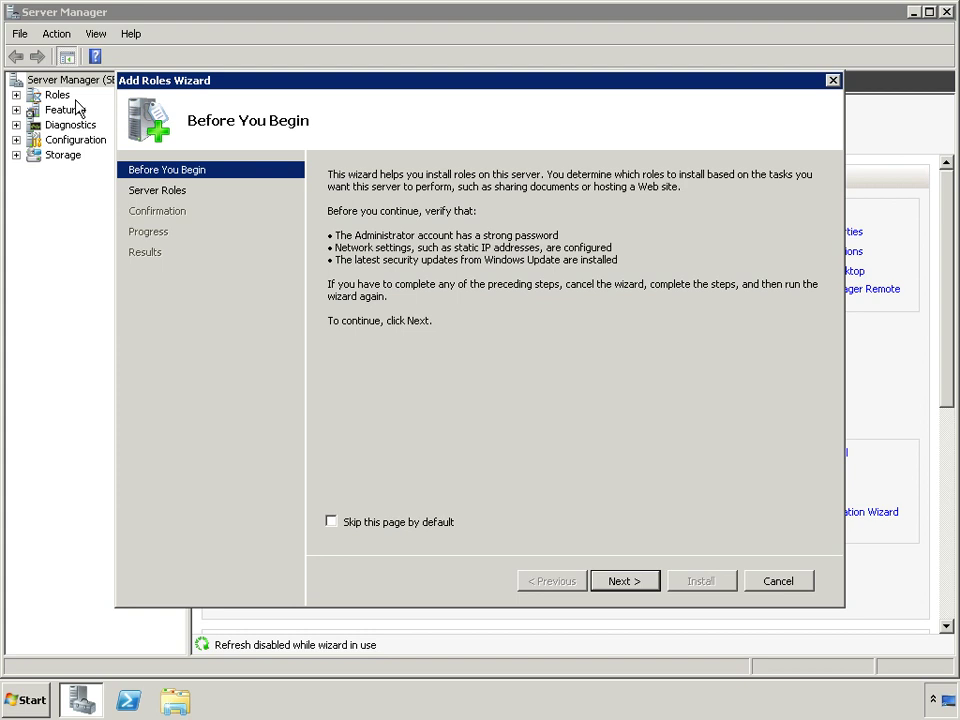
# Check the Hyper-V role and advance to its introduction page.
pyautogui.click(625, 581)
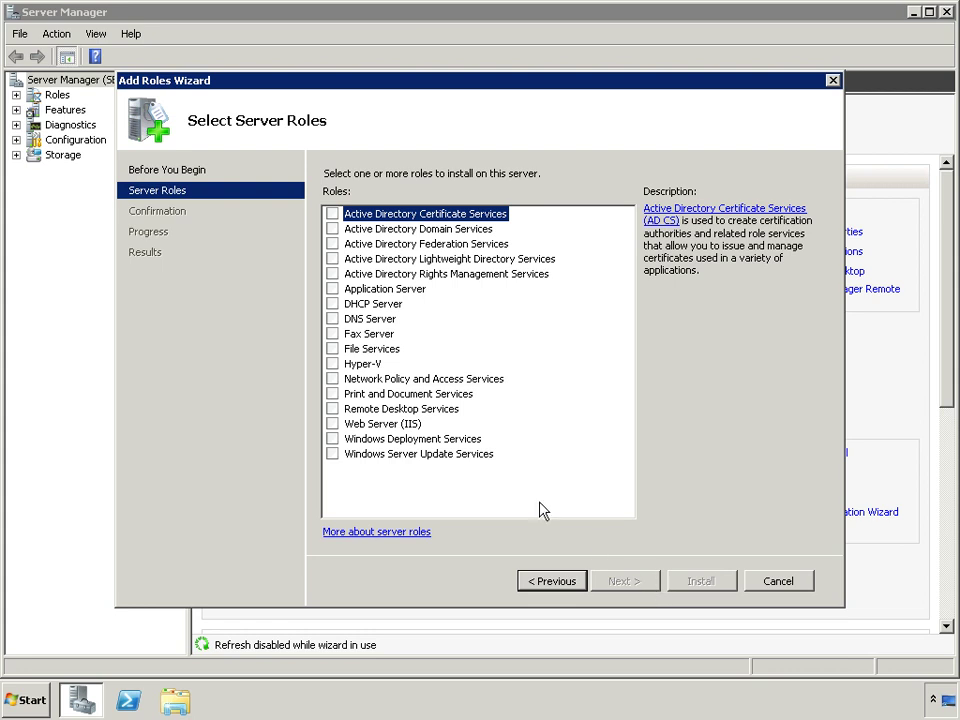
pyautogui.click(333, 364)
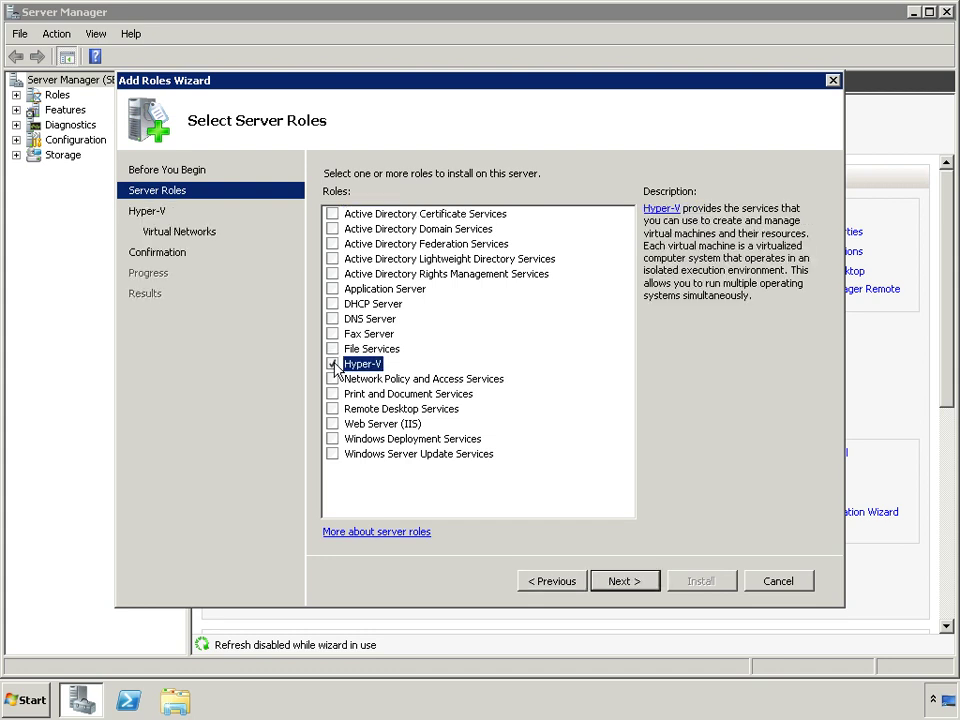
pyautogui.click(641, 584)
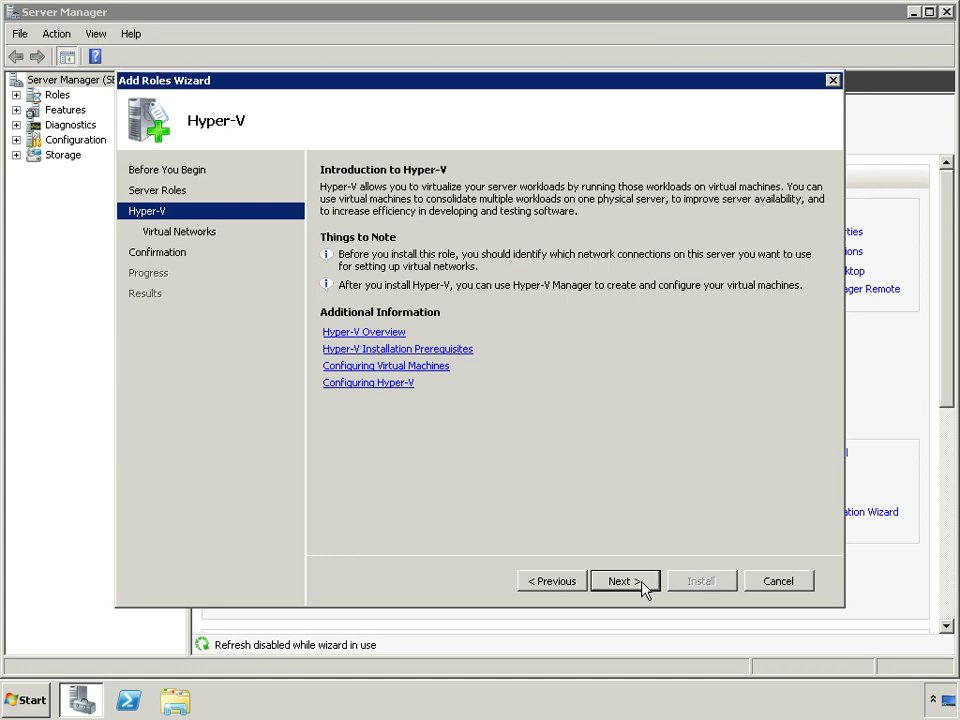
# Skip virtual network creation, leaving Local Area Connection unchecked, and install Hyper-V.
pyautogui.click(640, 581)
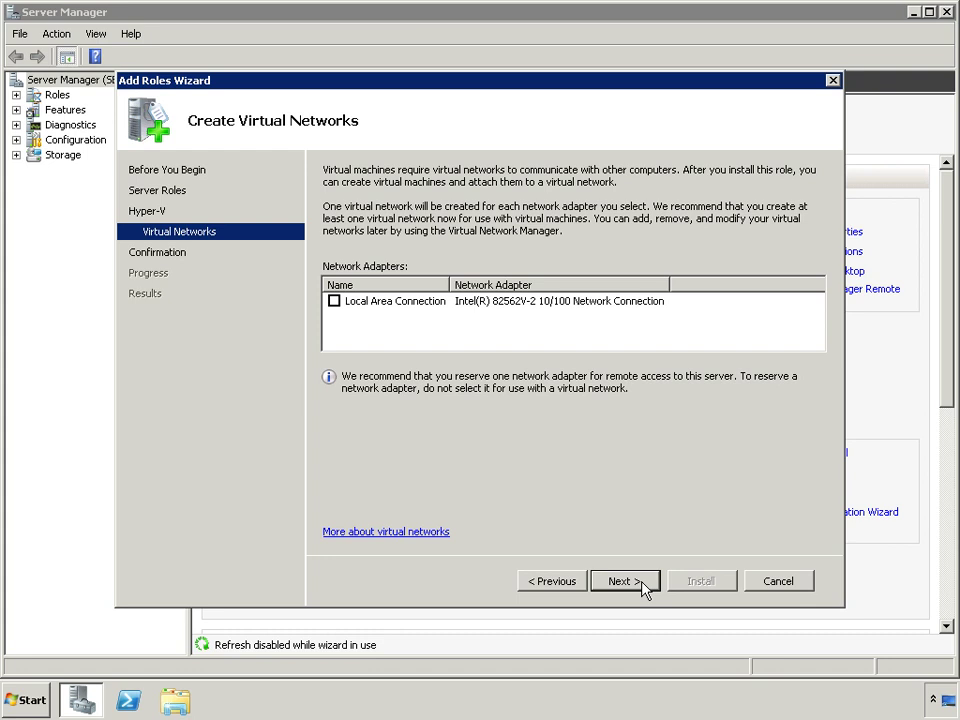
pyautogui.click(622, 581)
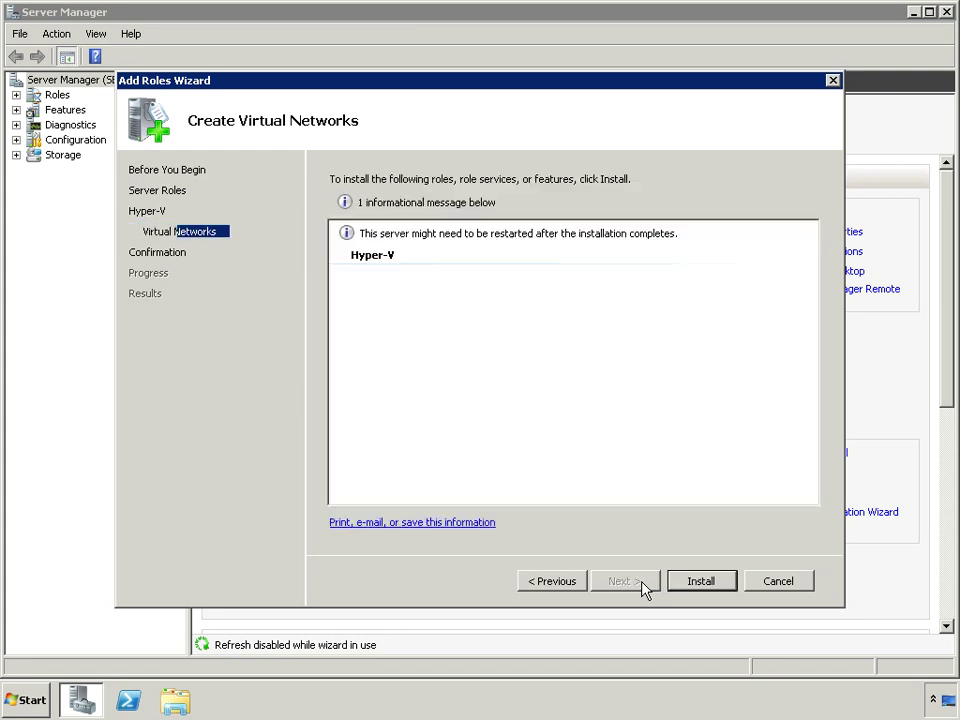
pyautogui.click(716, 580)
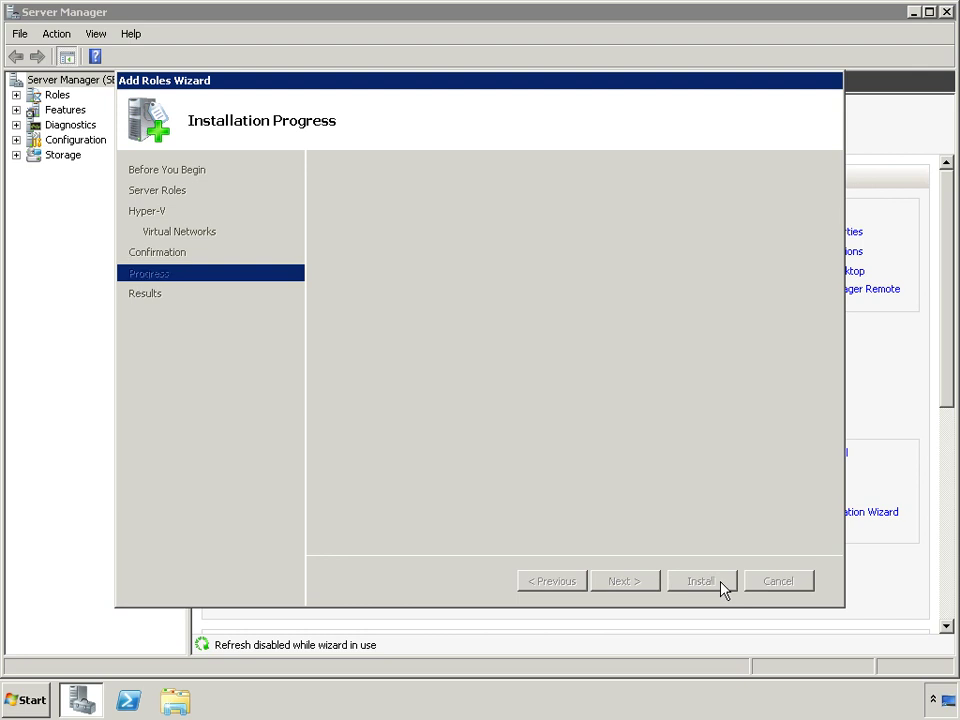
# Close the Add Roles Wizard after the Hyper-V installation succeeds and review the results.
pyautogui.click(720, 583)
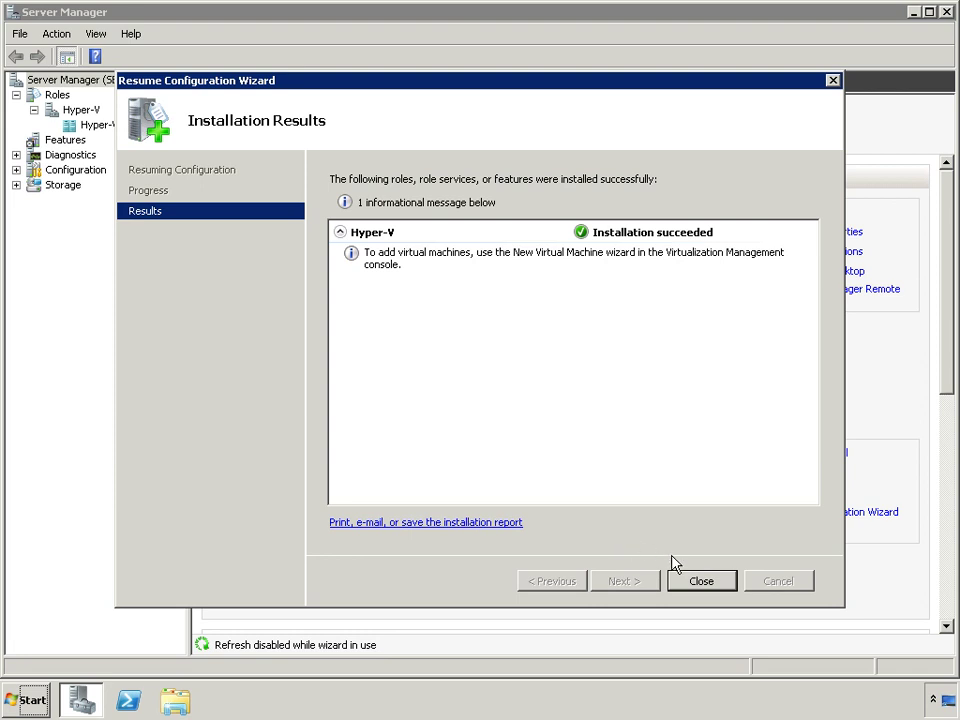
pyautogui.click(716, 580)
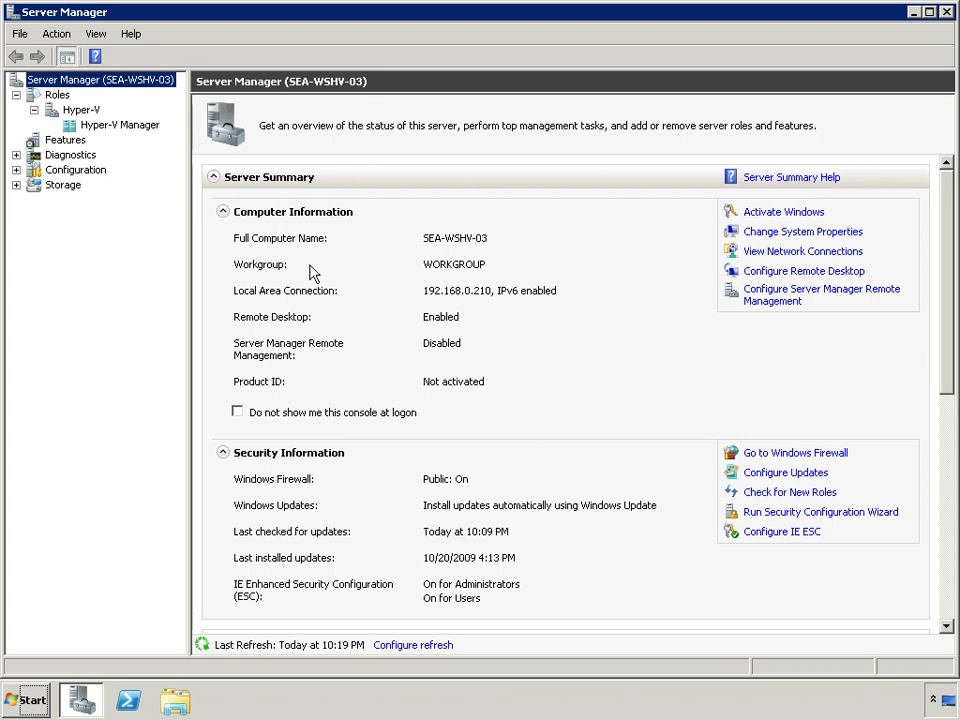
# Select Hyper-V Manager under Roles > Hyper-V in the Server Manager tree.
pyautogui.click(113, 126)
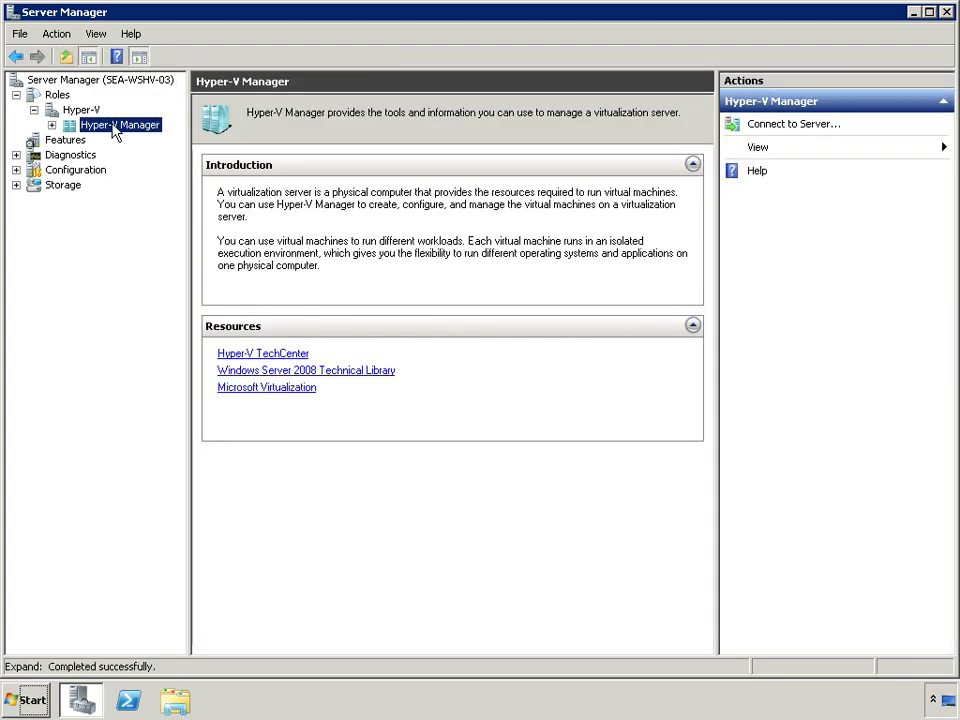